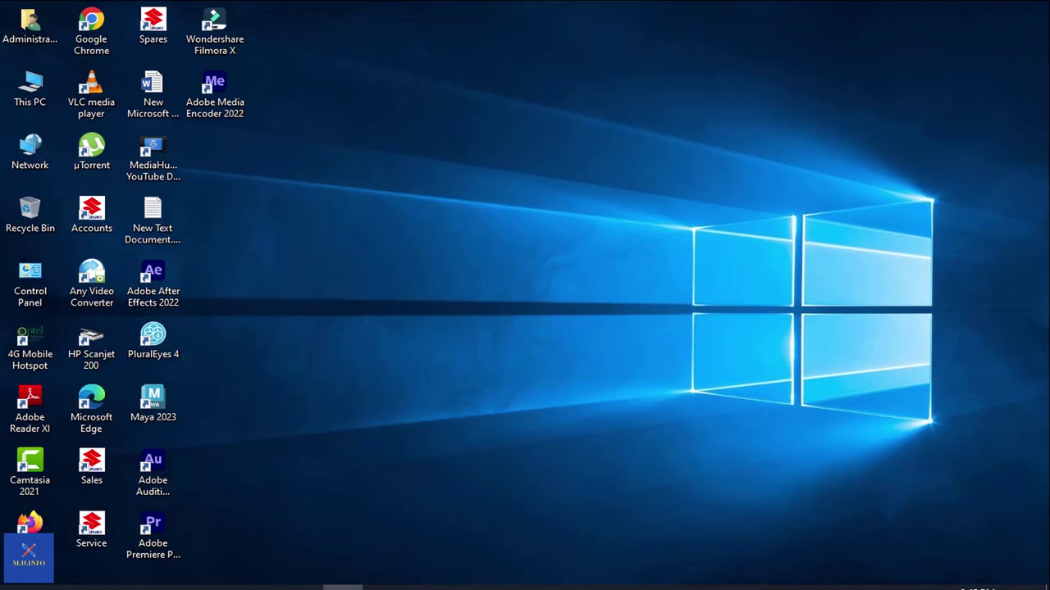
- Import Untitled.mp4 from E:\Lectures\Video Editing\Exercise No 3 into the project
left_click(262, 587)
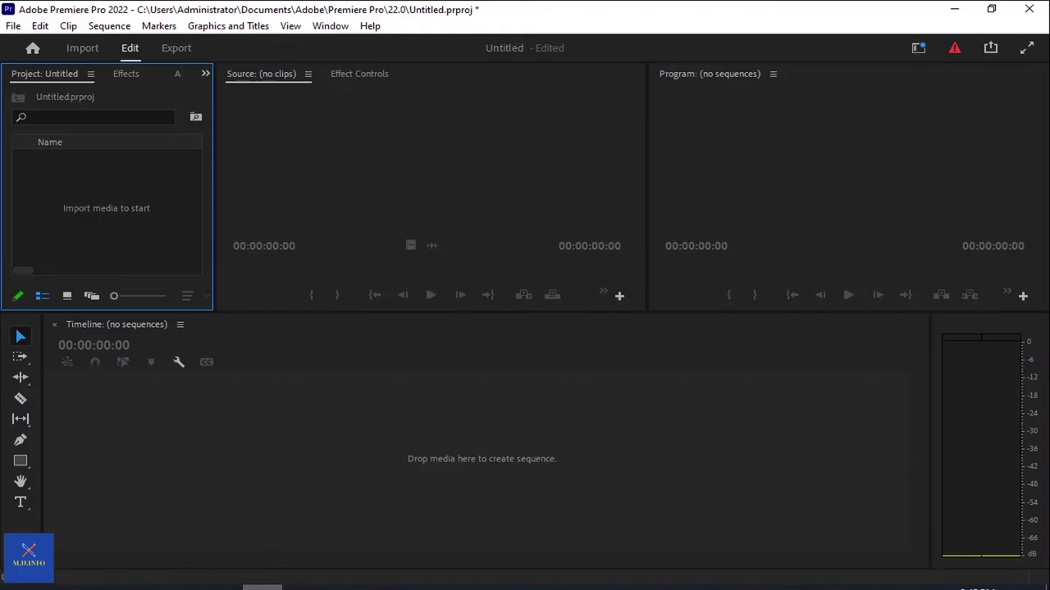
double_click(125, 215)
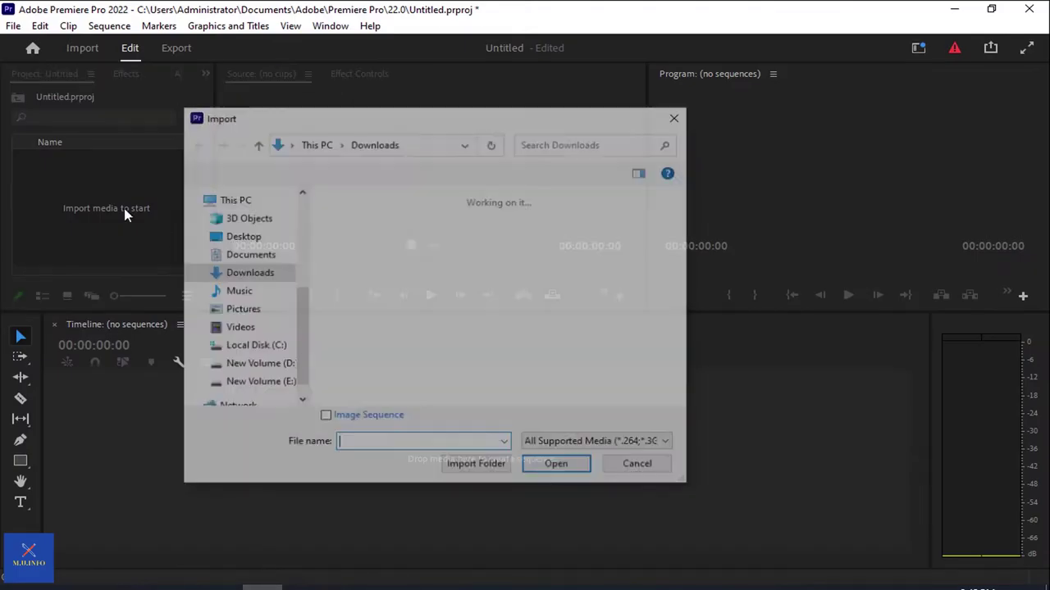
left_click(275, 383)
double_click(367, 385)
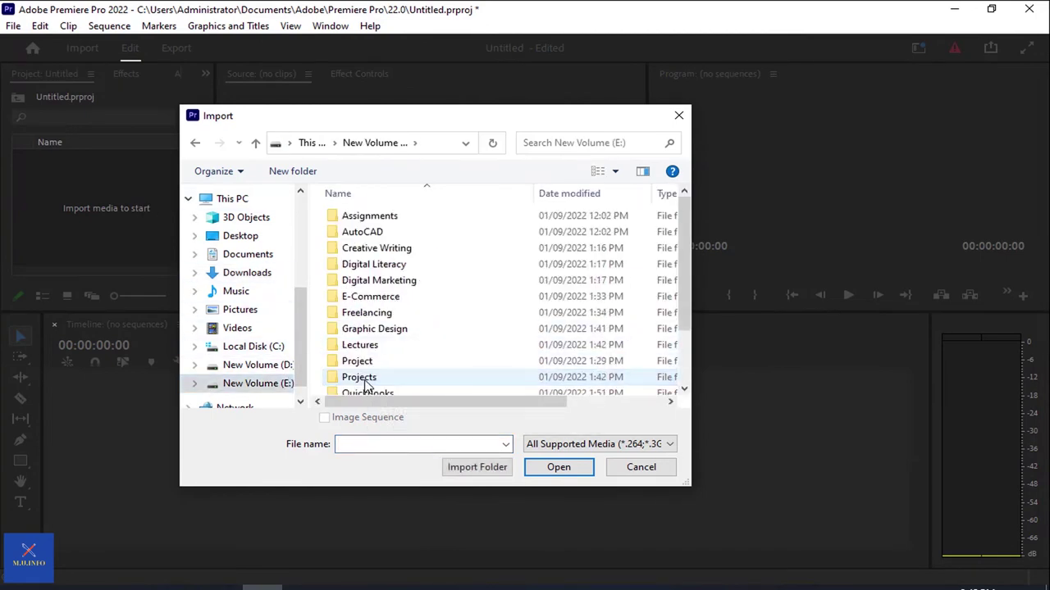
scroll(380, 308, "down", 1)
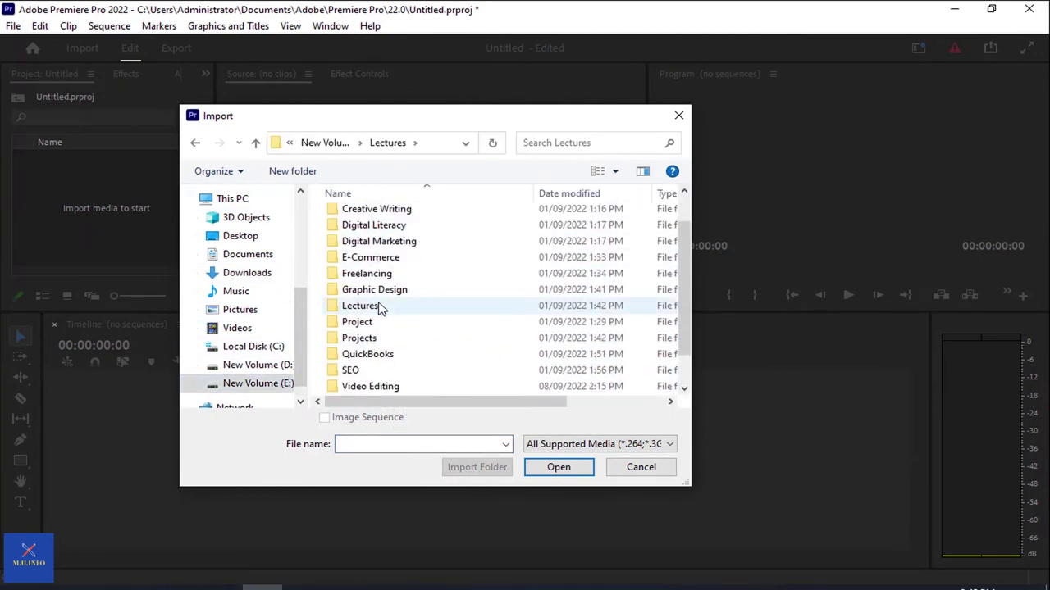
double_click(373, 386)
double_click(392, 253)
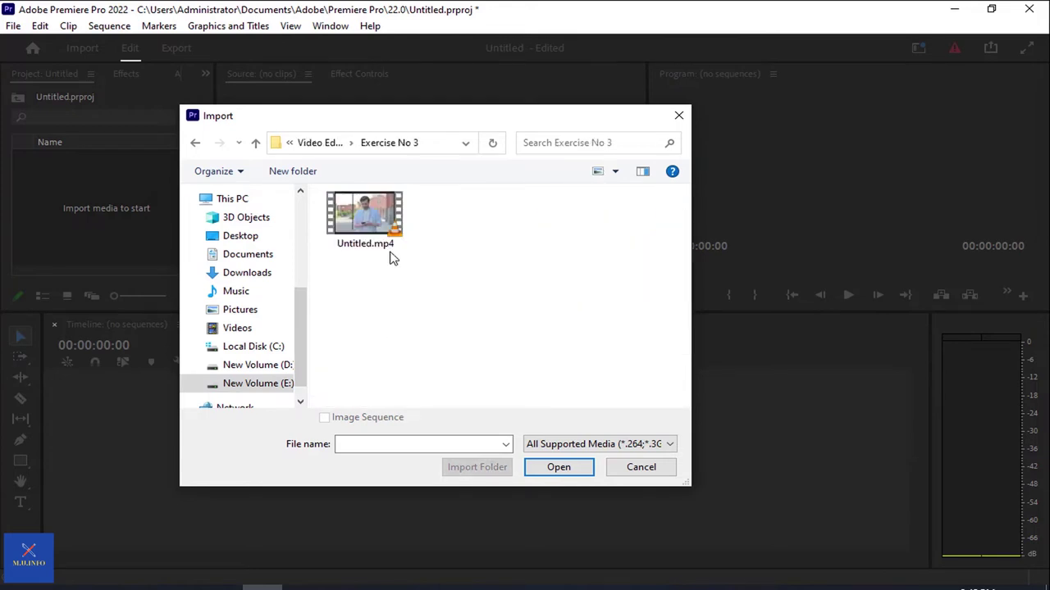
left_click(392, 246)
left_click(546, 469)
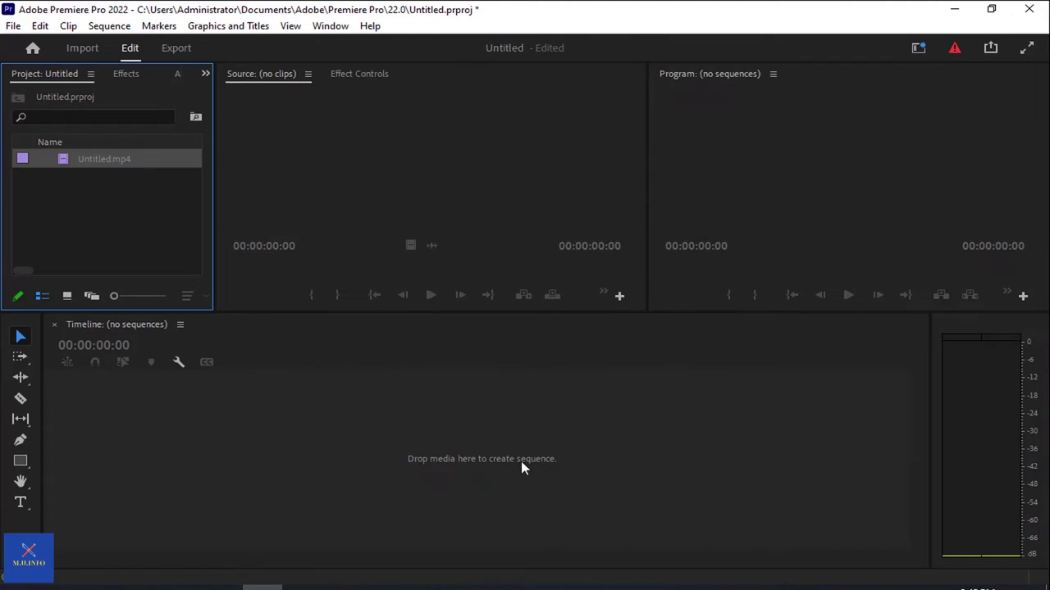
- Drag Untitled.mp4 into the empty timeline to build the Untitled sequence on V1, then preview it full-screen
left_click(135, 157)
left_click(177, 214)
double_click(133, 160)
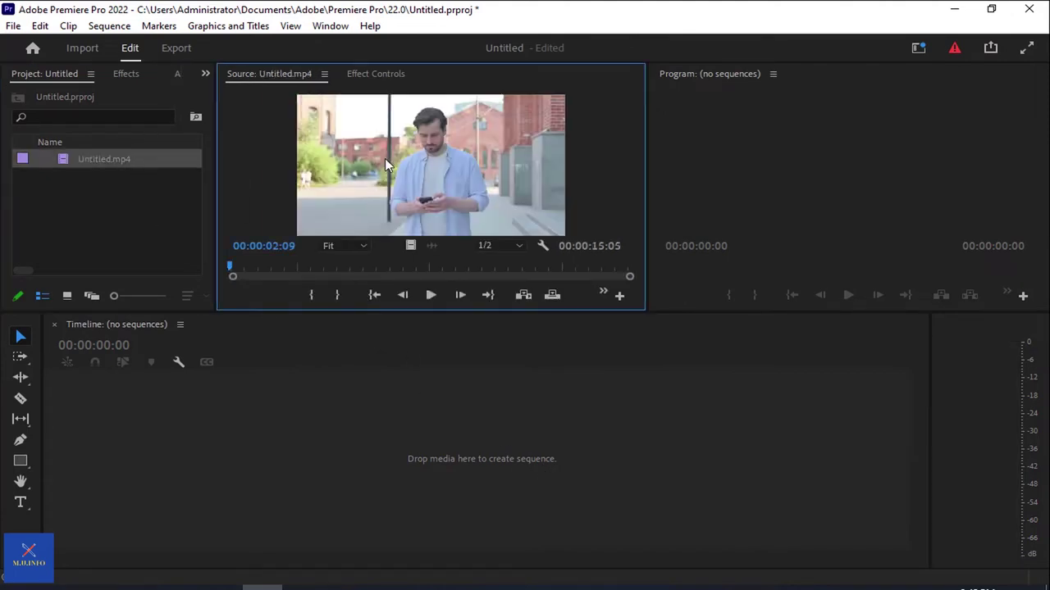
left_click_drag(340, 238, 234, 458)
left_click_drag(235, 458, 236, 460)
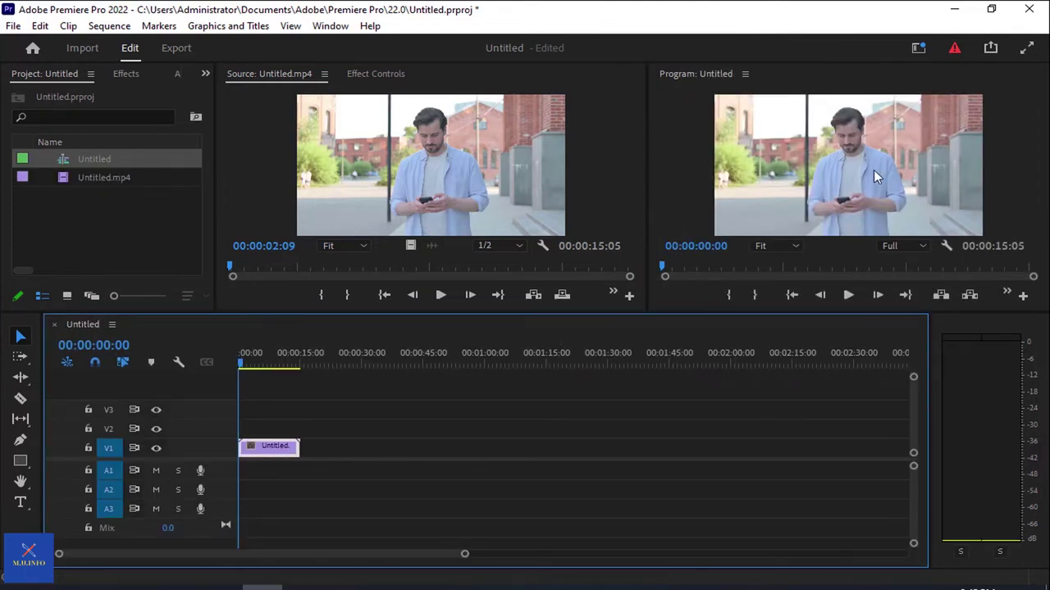
key("grave")
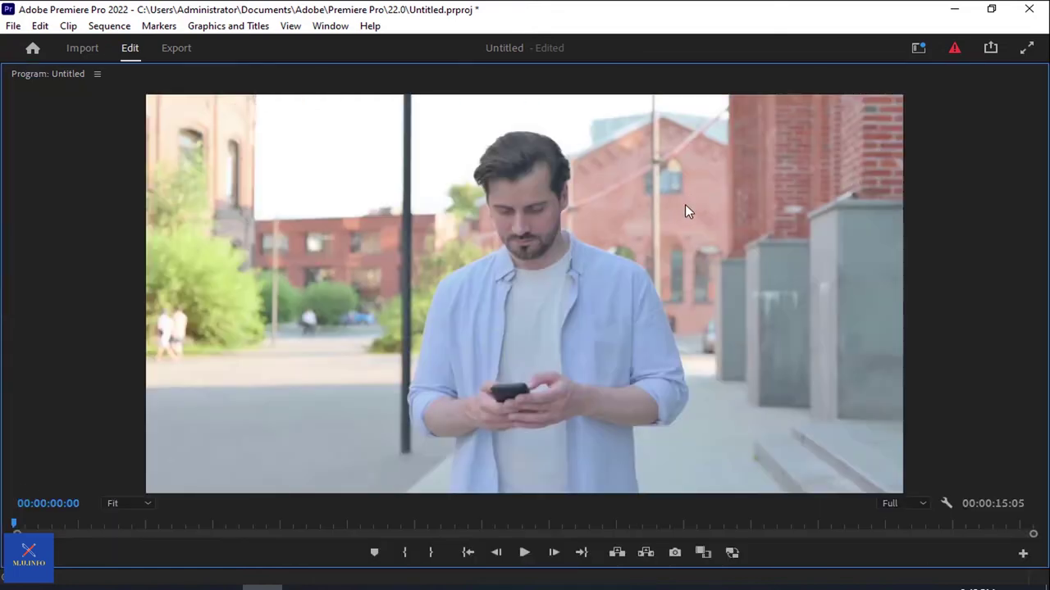
key("grave")
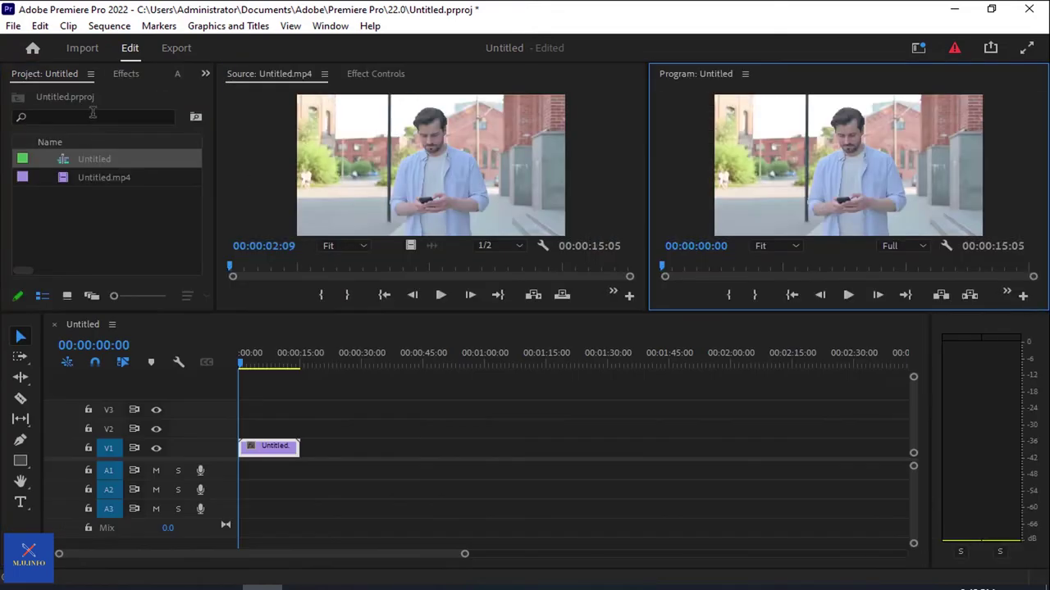
- Apply Camera Blur from Video Effects > Blur & Sharpen to the clip on V1
left_click(133, 76)
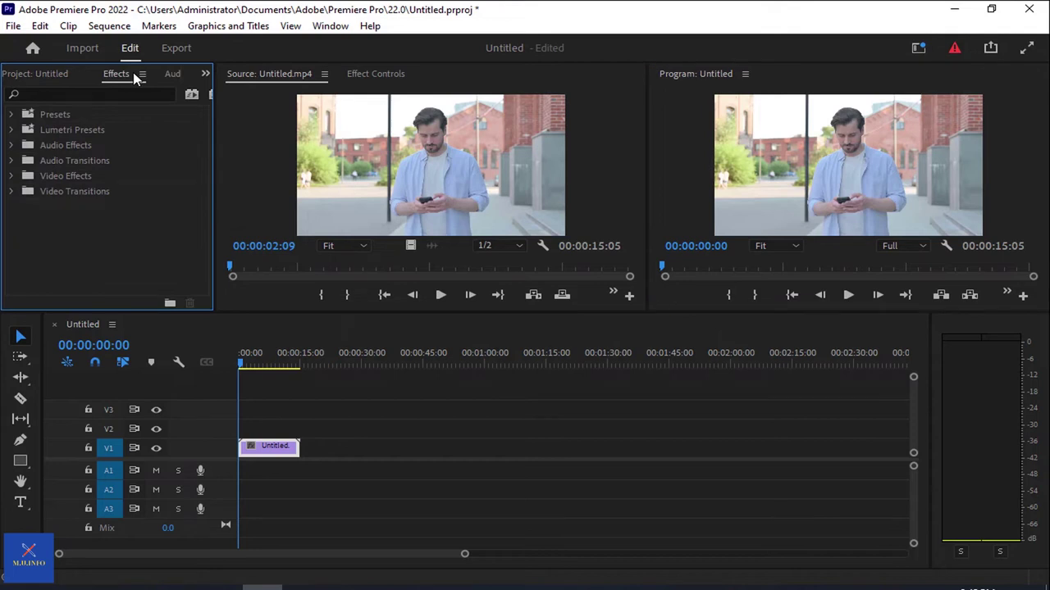
left_click(12, 177)
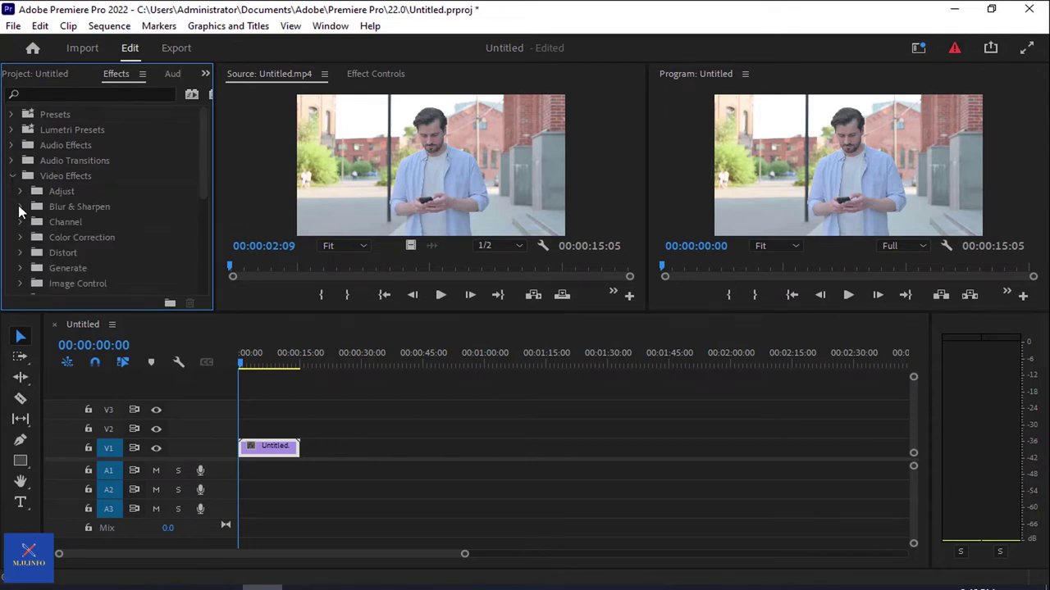
left_click(20, 207)
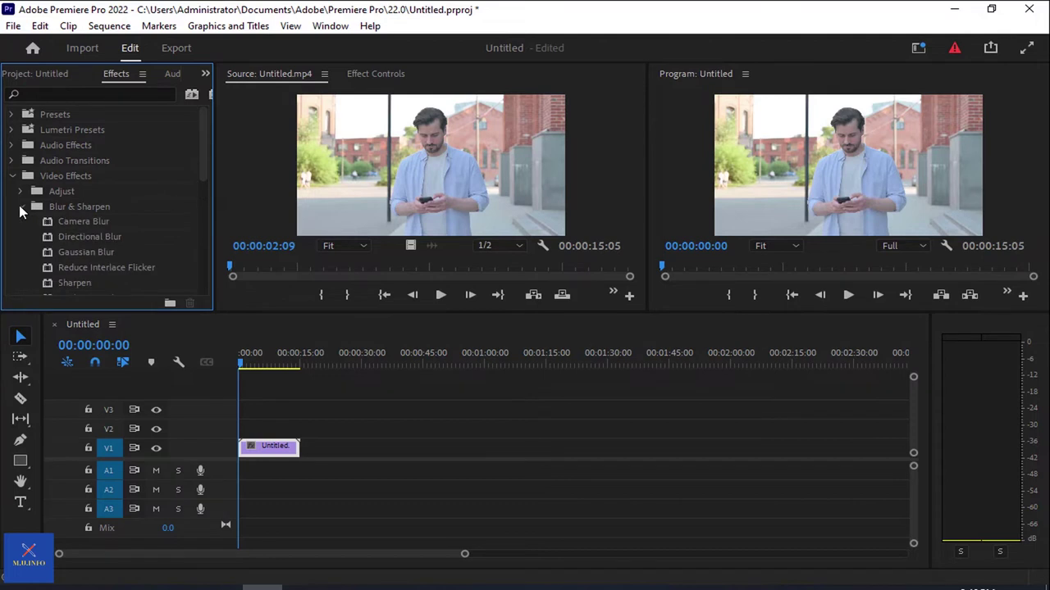
left_click(67, 222)
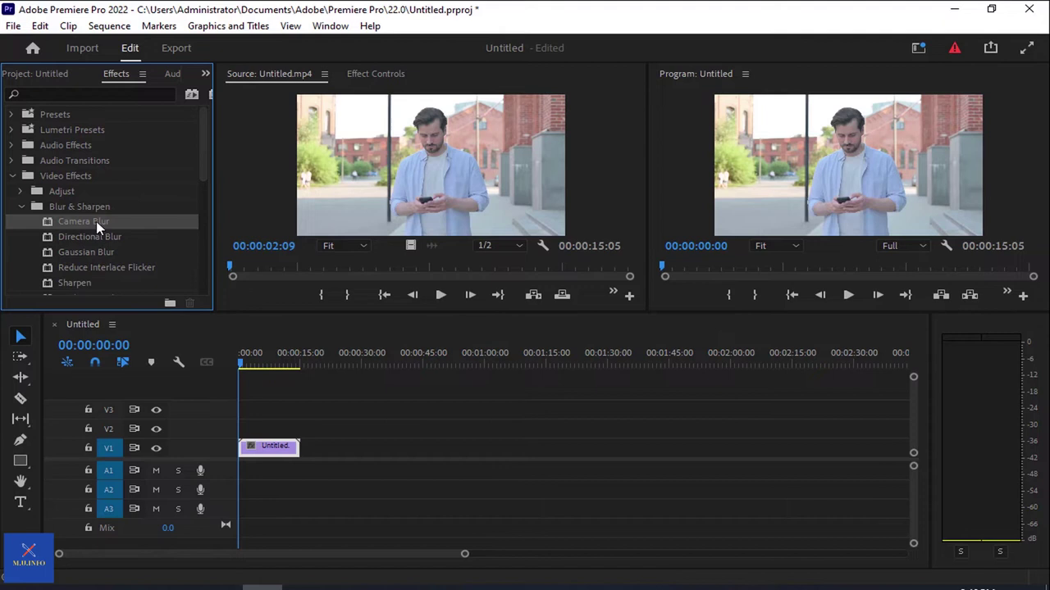
left_click_drag(96, 222, 265, 449)
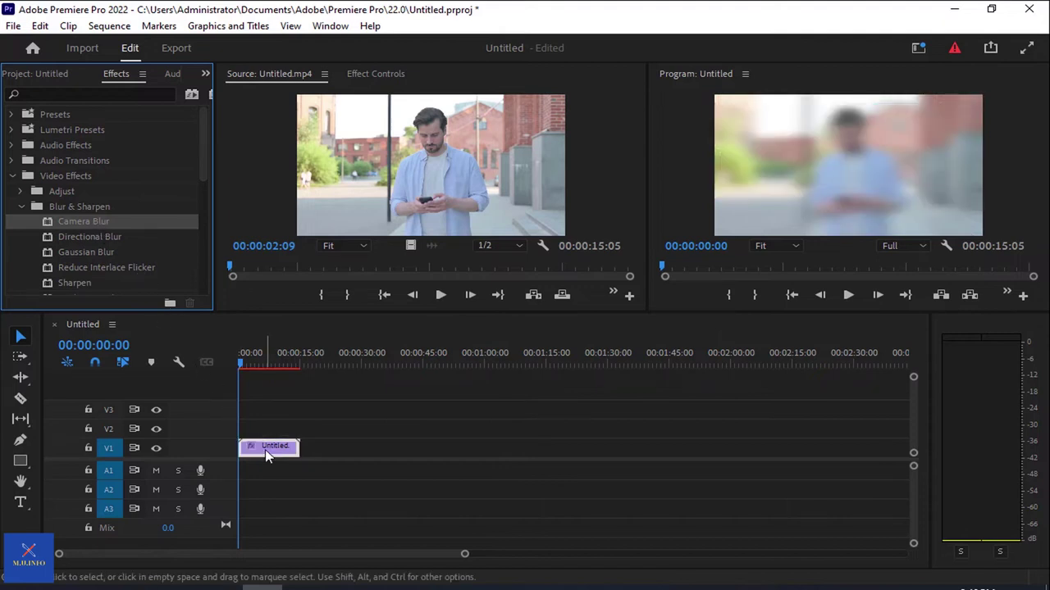
- Preview the fully blurred frame in the maximized Program monitor
left_click(799, 165)
key("grave")
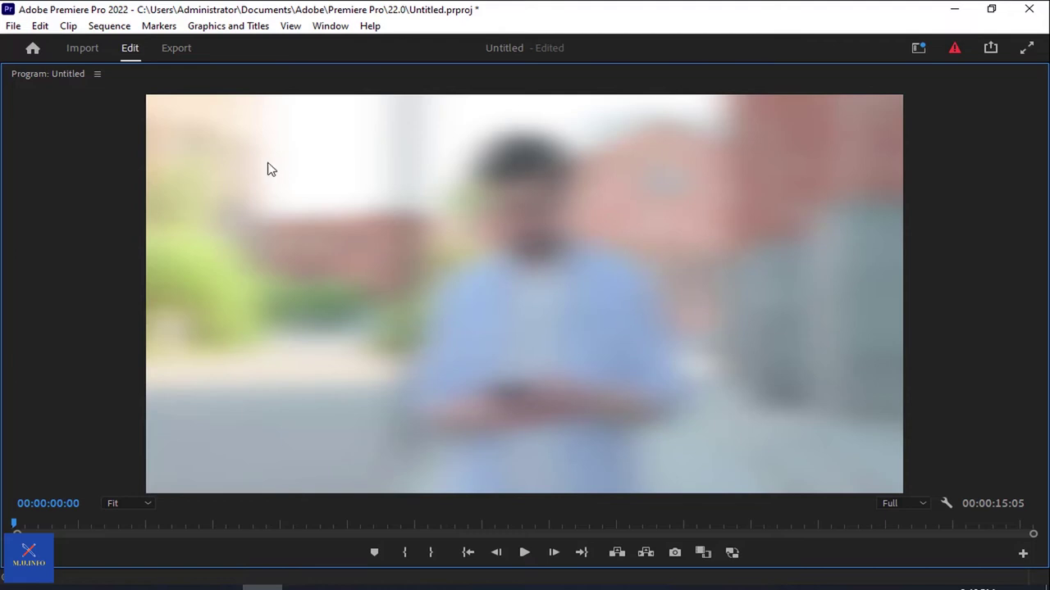
key("grave")
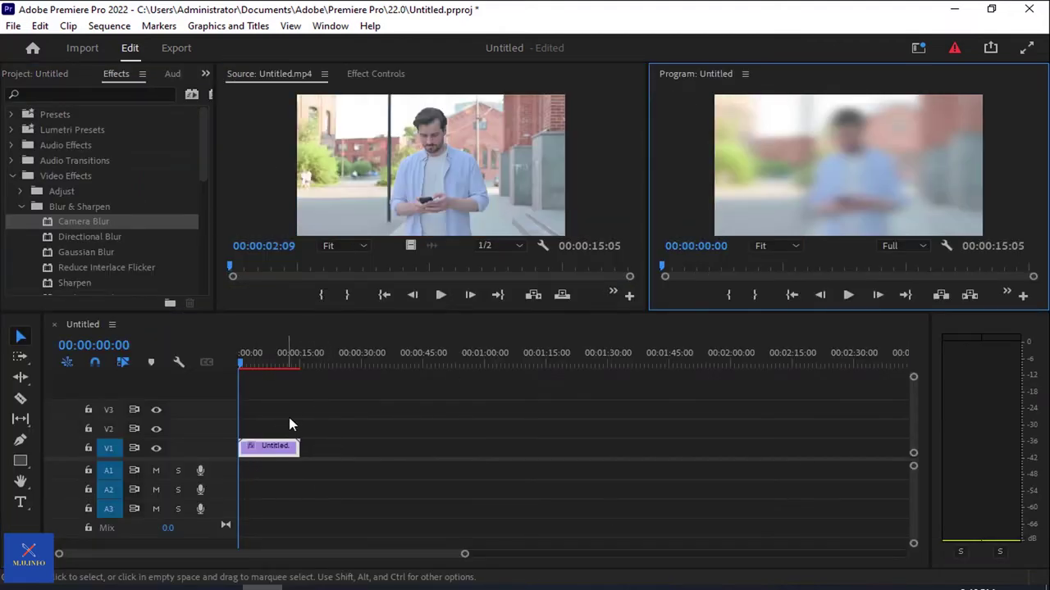
- Add an ellipse mask, Mask (1), to the Camera Blur effect in Effect Controls
left_click(384, 73)
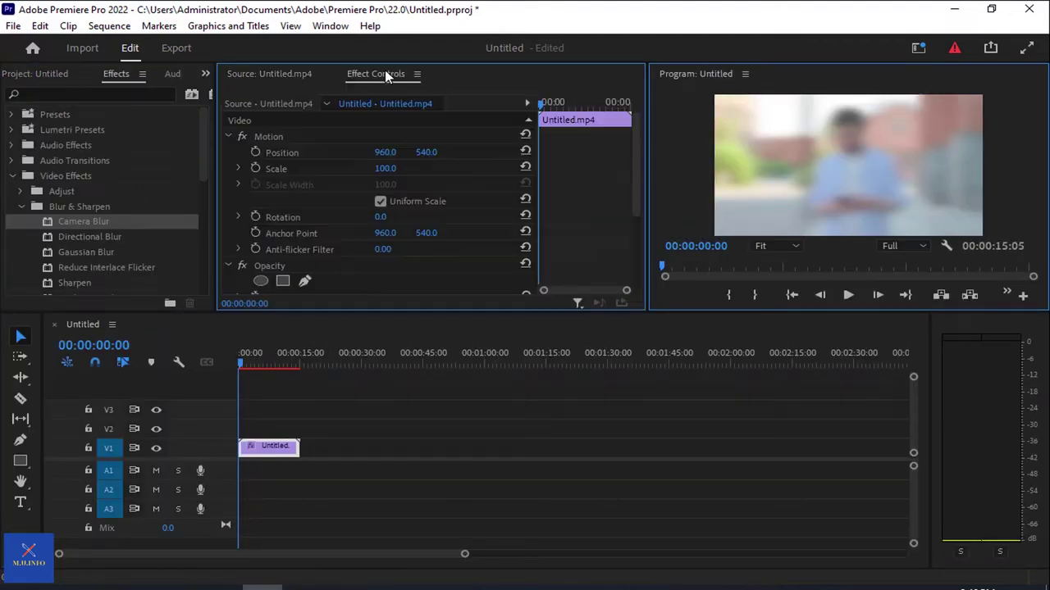
scroll(370, 131, "down", 2)
scroll(371, 152, "down", 3)
scroll(366, 155, "down", 1)
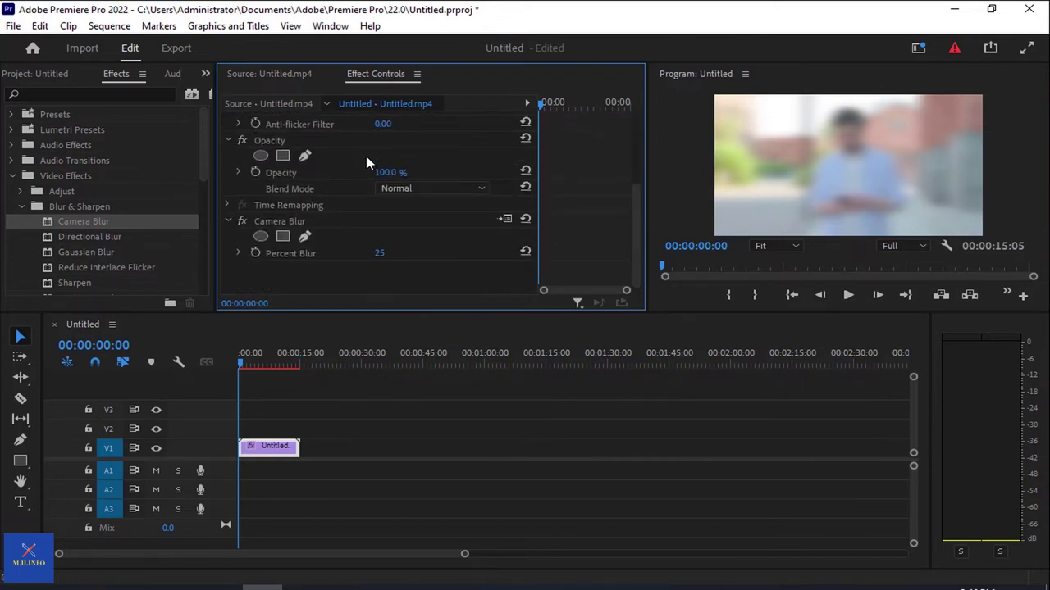
left_click(260, 236)
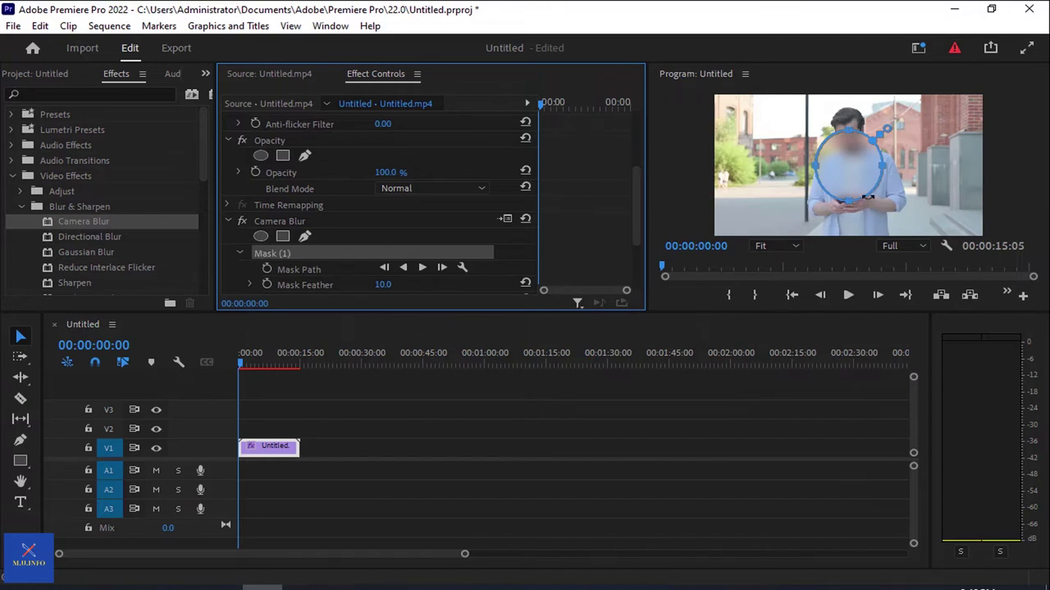
left_click(745, 132)
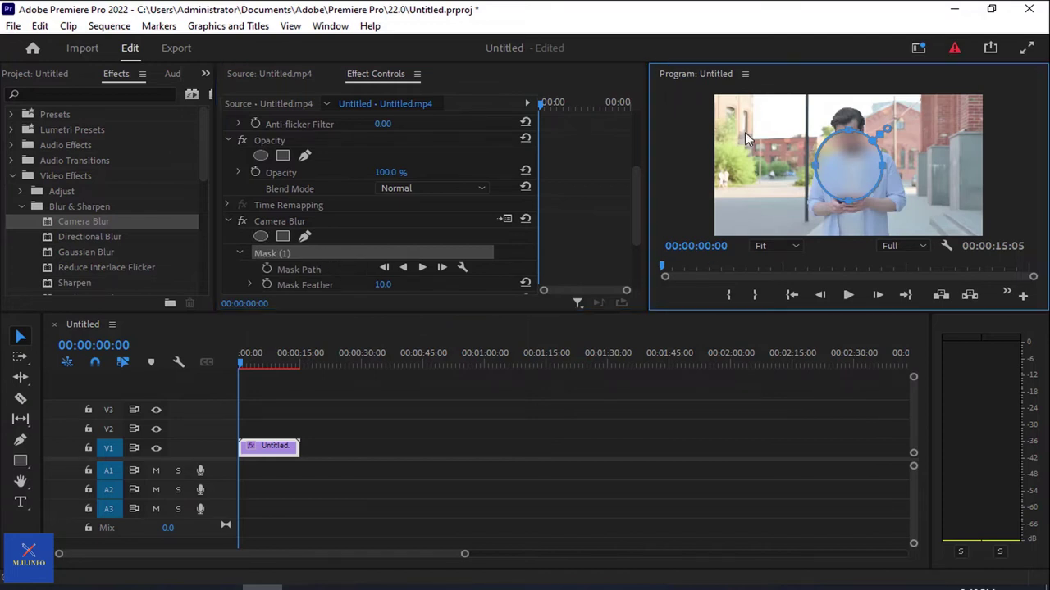
key("grave")
- Move the blur mask up over the man's head and stretch it to cover his whole face
mouse_move(524, 283)
left_mouse_down()
mouse_move(522, 167)
mouse_move(537, 233)
left_mouse_up()
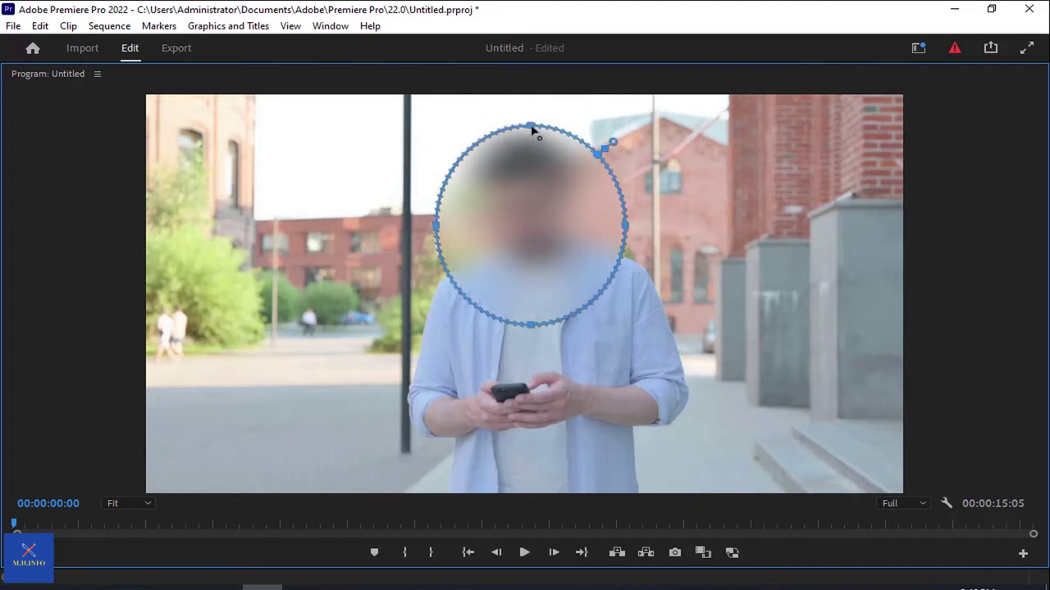
left_click_drag(531, 131, 535, 192)
left_click_drag(533, 241, 525, 142)
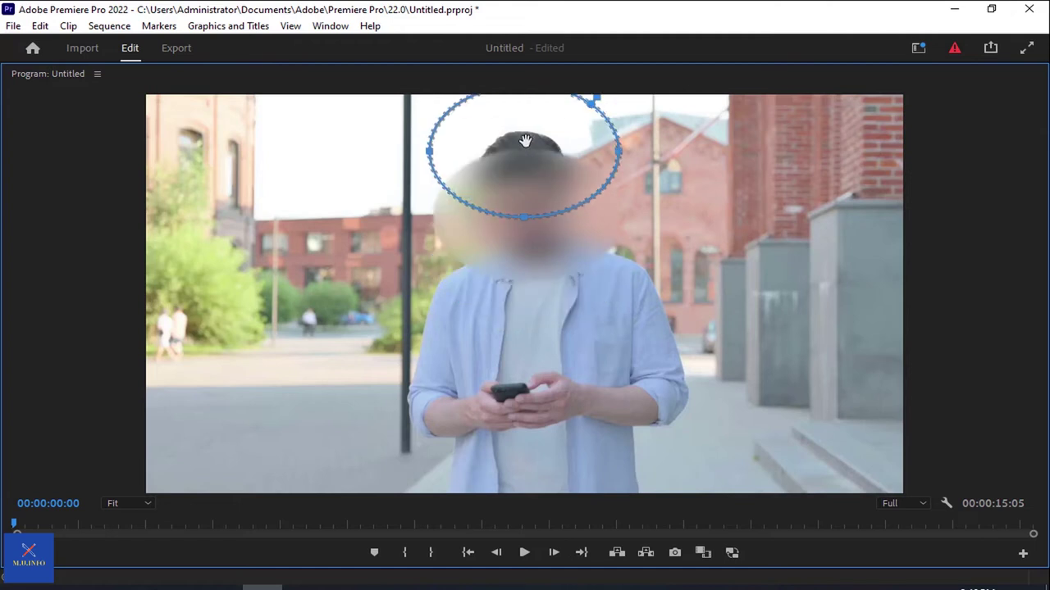
left_click_drag(525, 141, 527, 193)
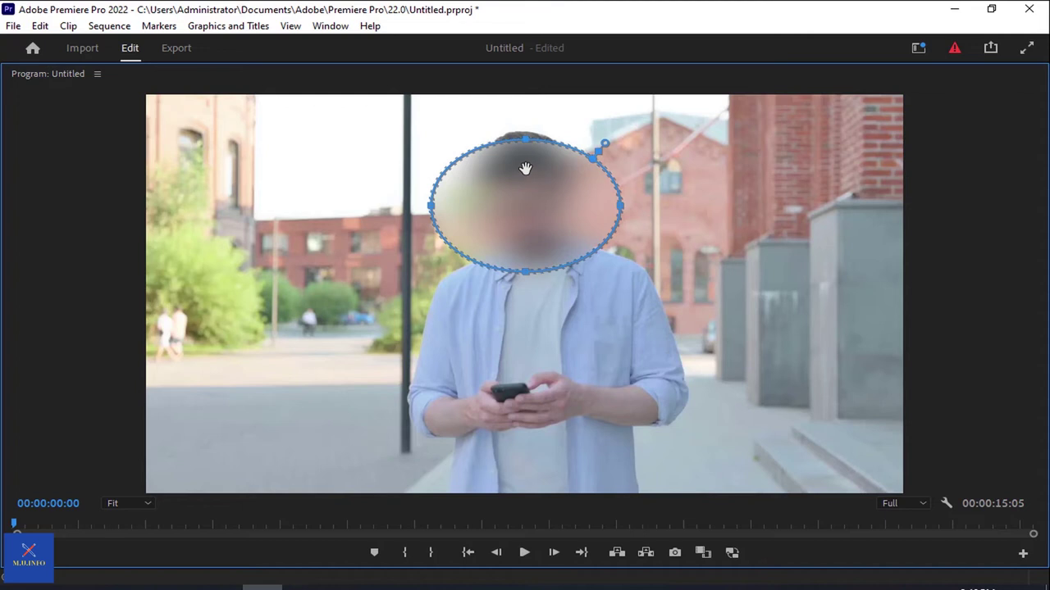
left_click_drag(527, 142, 526, 130)
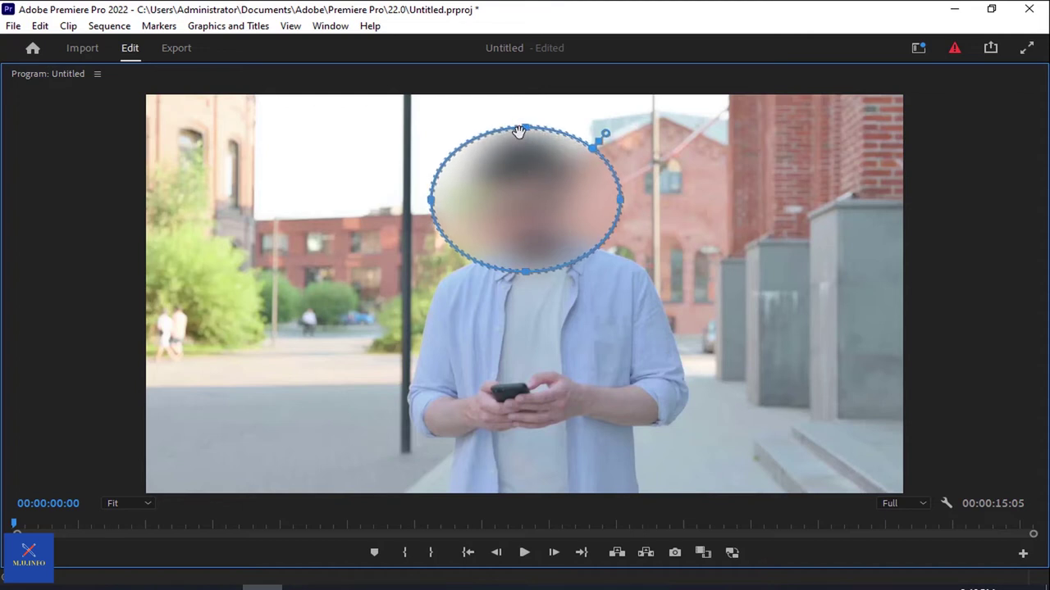
- Narrow the mask from both sides into a snug tall oval around the face
left_click_drag(611, 204, 588, 208)
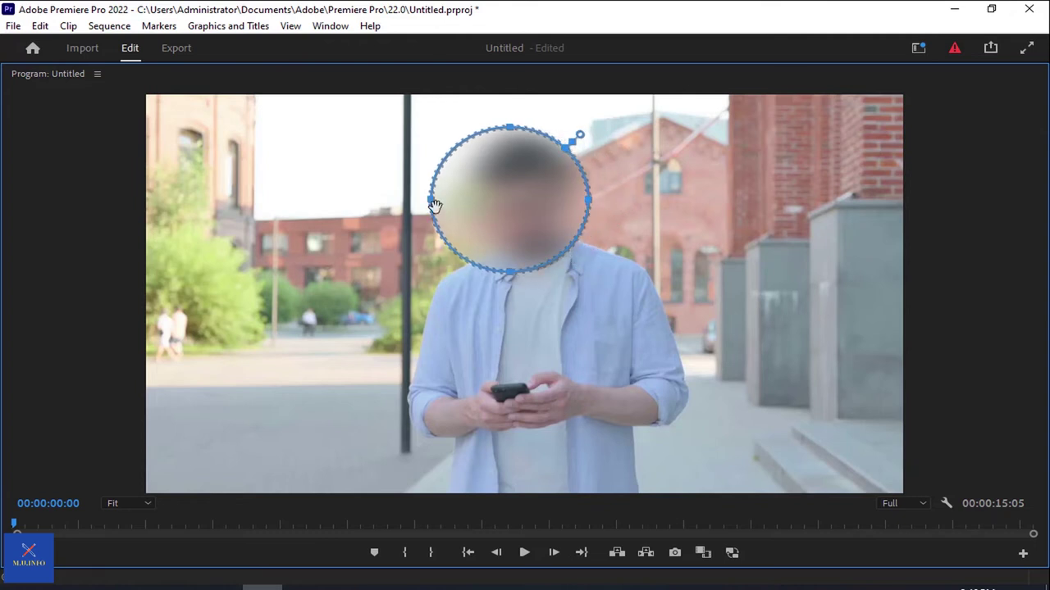
left_click_drag(448, 206, 477, 210)
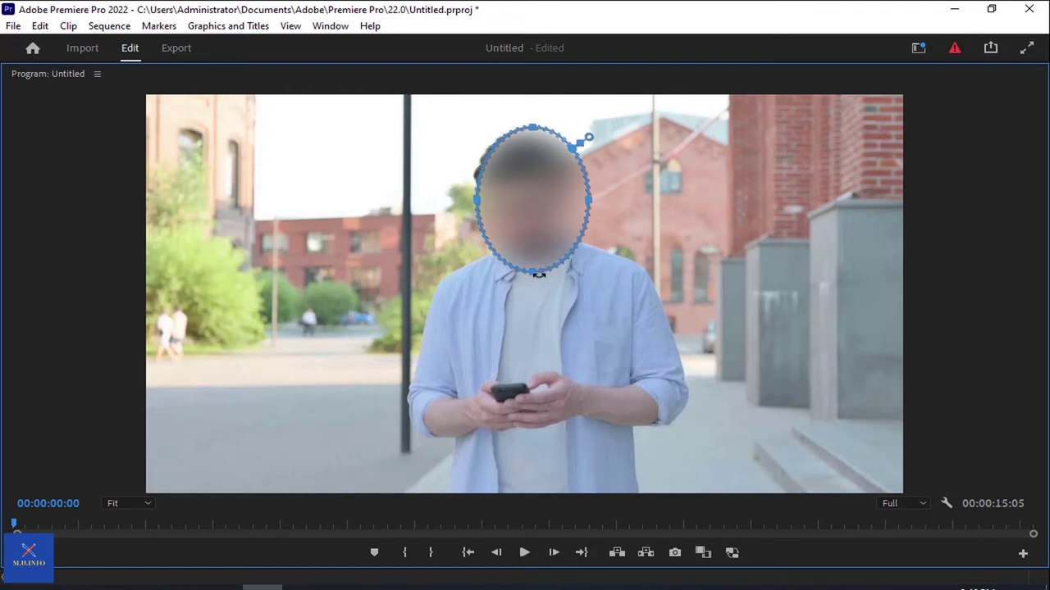
left_click_drag(478, 205, 470, 205)
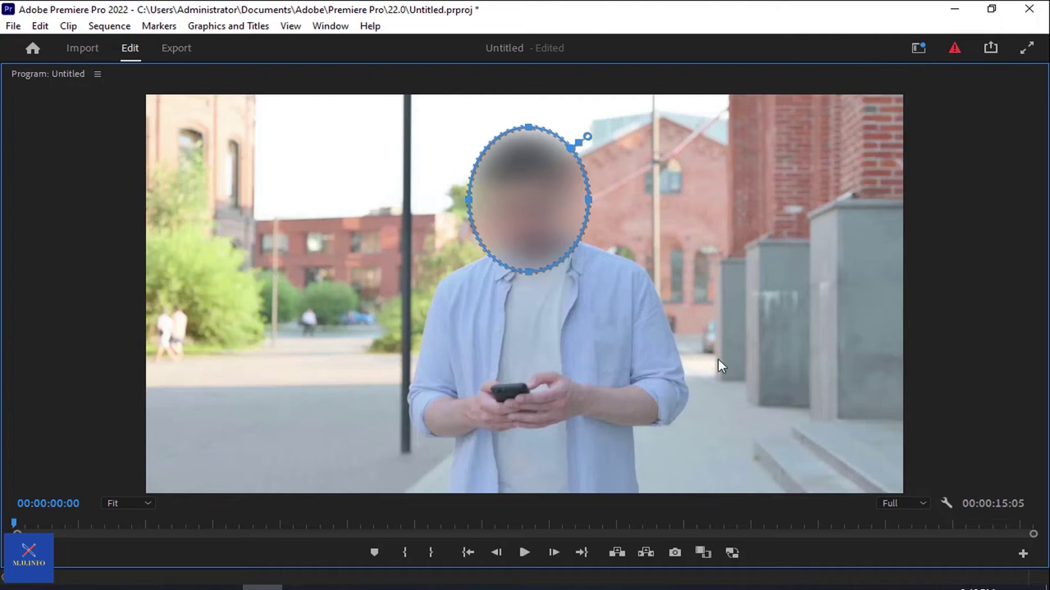
key("grave")
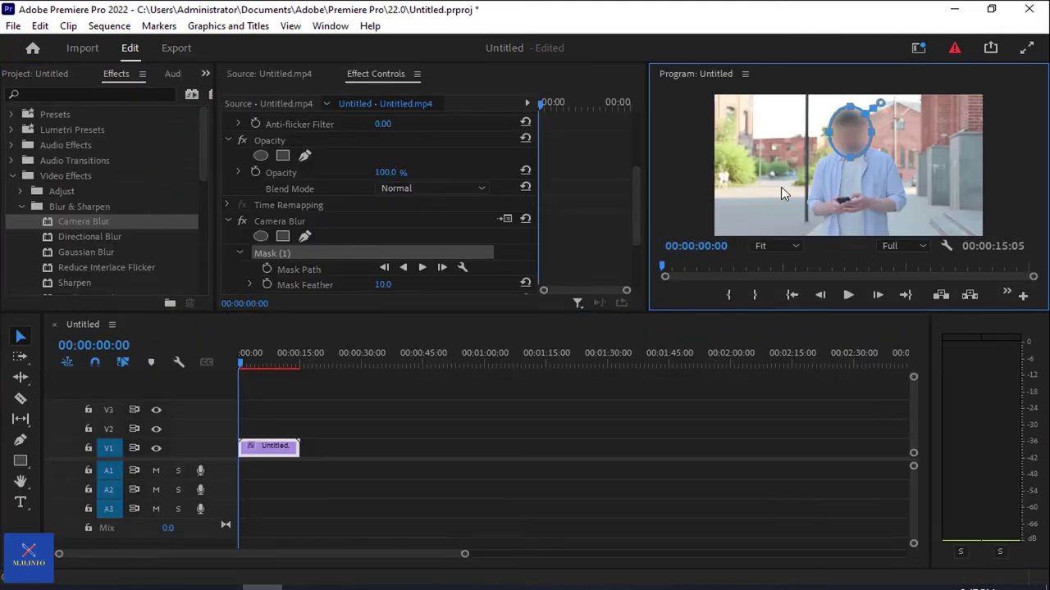
- Set Mask (1) Feather to 50 and Mask Expansion to 25 under Camera Blur
scroll(402, 213, "down", 2)
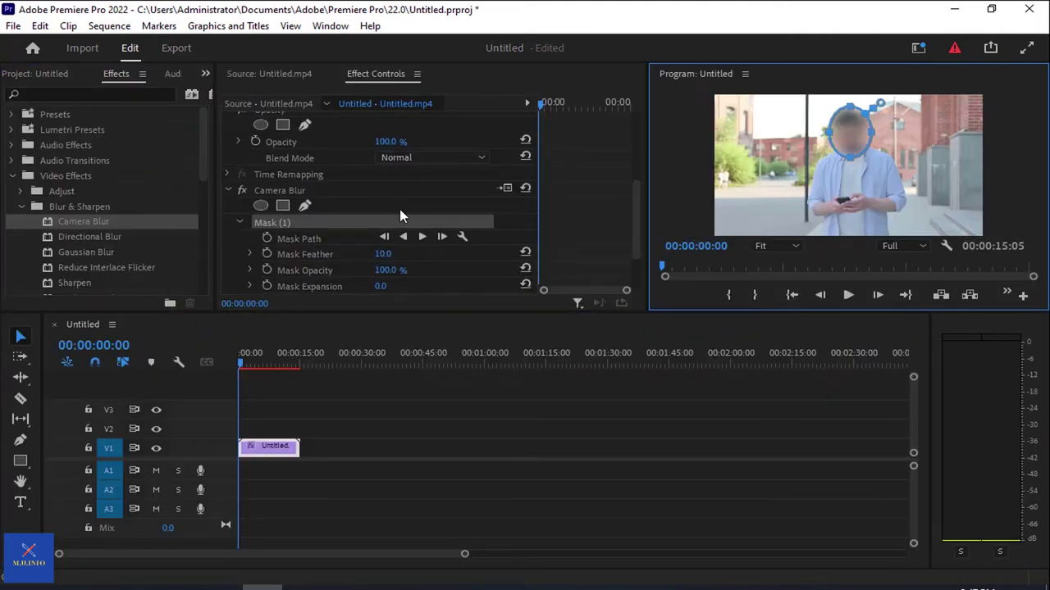
scroll(399, 209, "down", 1)
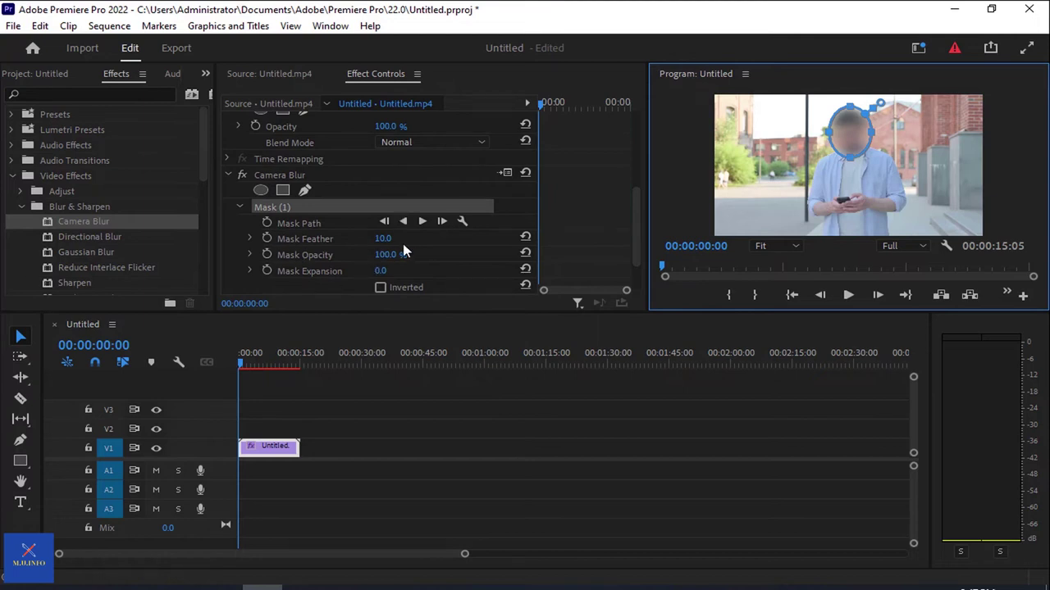
left_click(384, 239)
type("50")
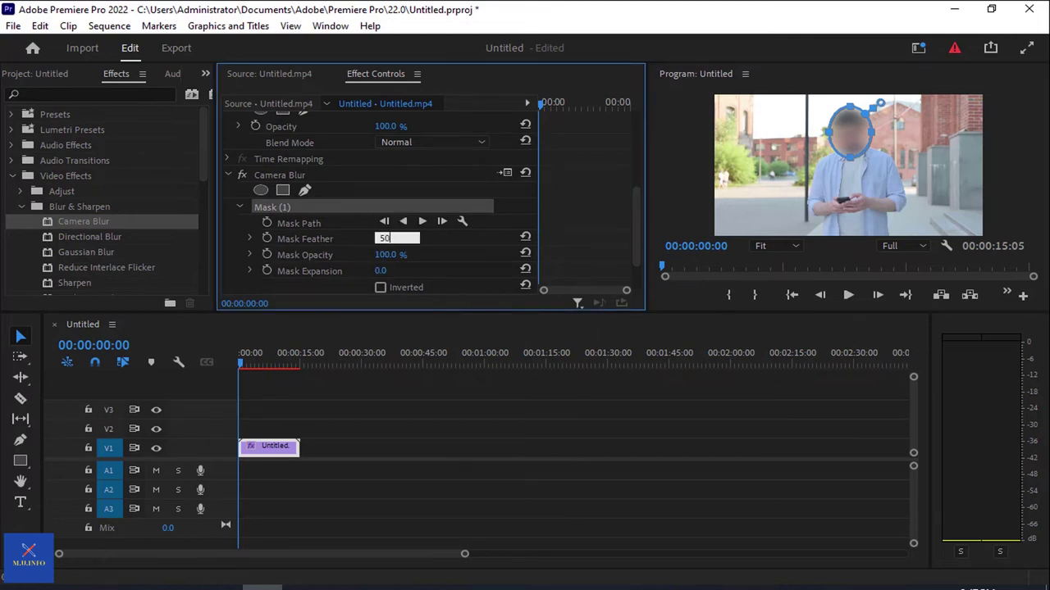
key("Return")
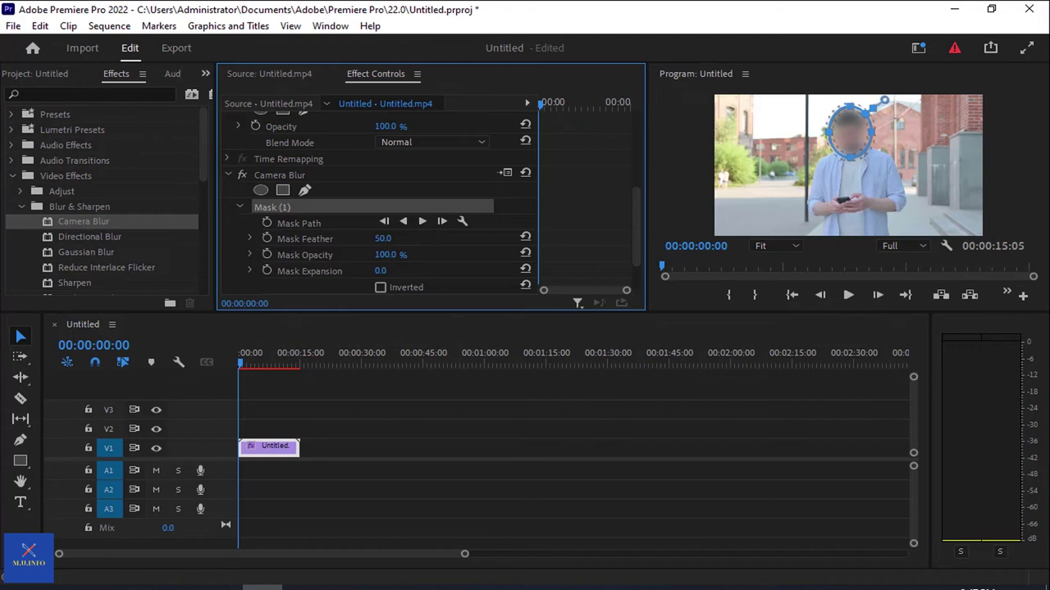
left_click(384, 272)
type("25")
key("Return")
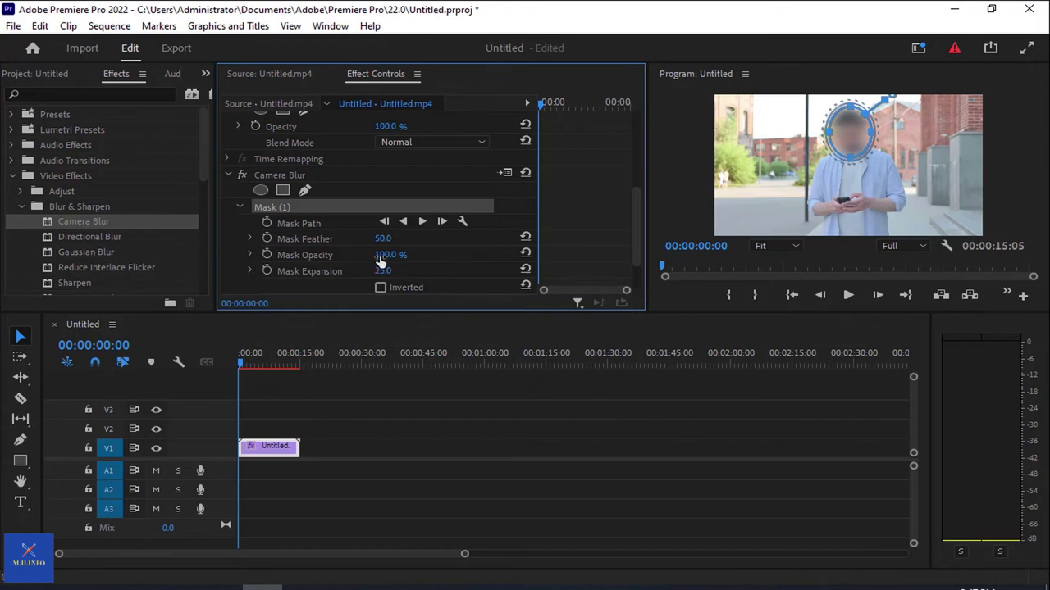
- Set starting keyframes on Mask Feather, Mask Opacity, Mask Expansion and Mask Path
left_click(268, 238)
left_click(268, 255)
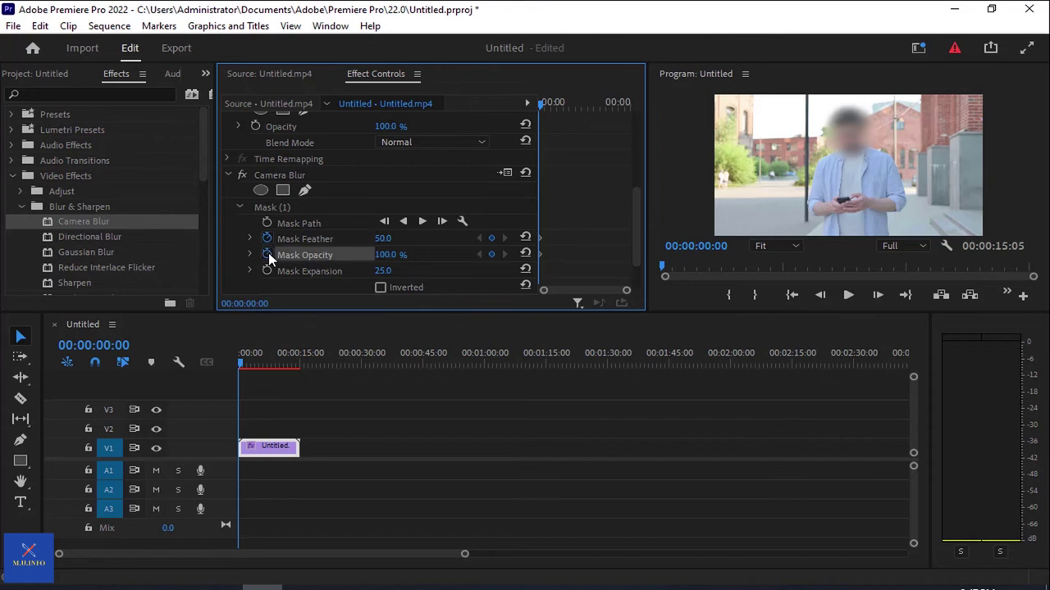
left_click(267, 270)
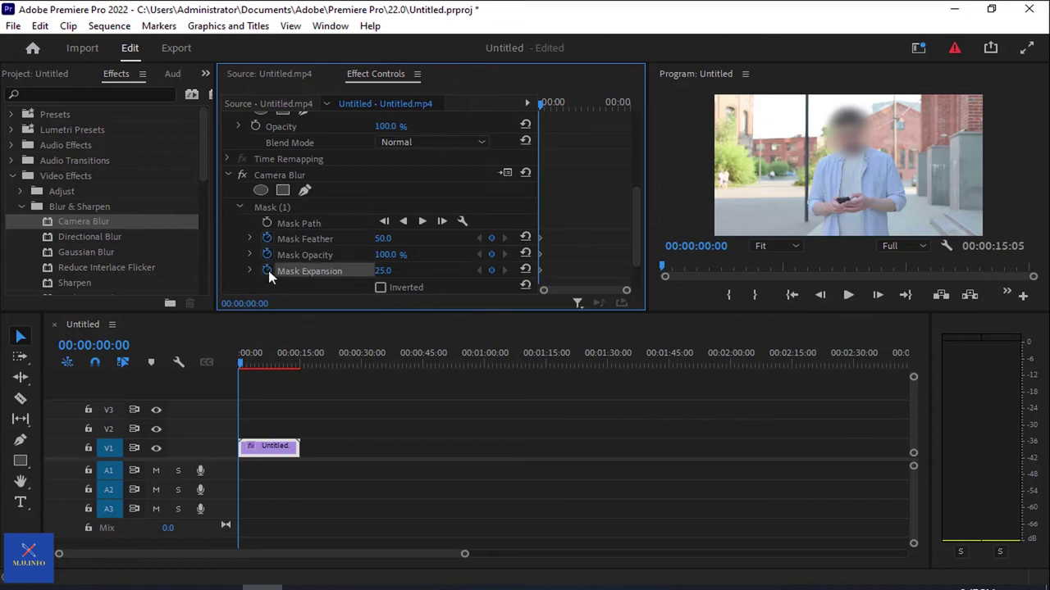
left_click(267, 223)
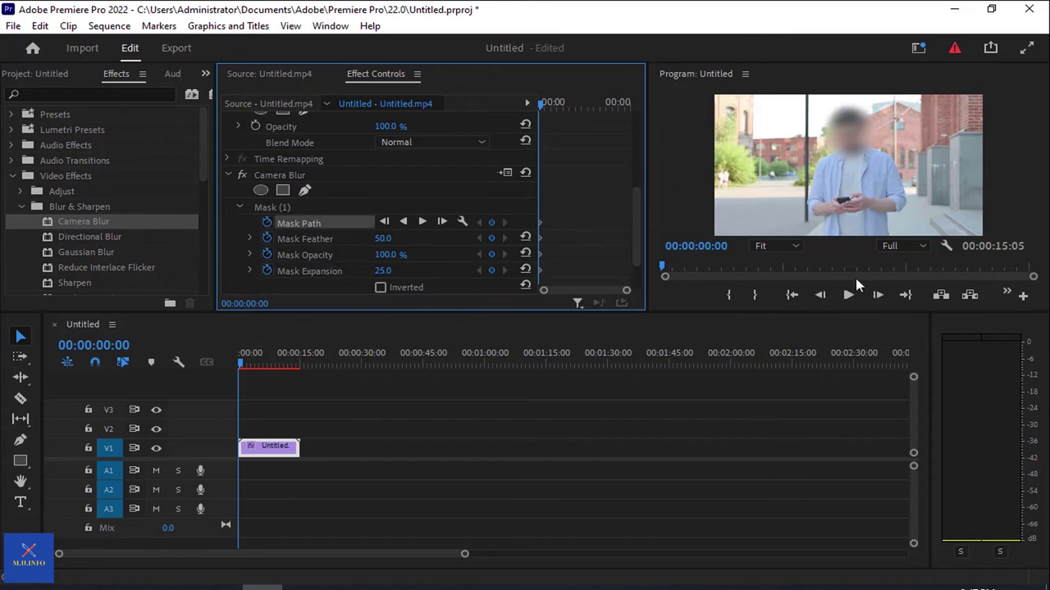
- Play the clip full-screen to check the blur, then return the playhead to the start
left_click(815, 173)
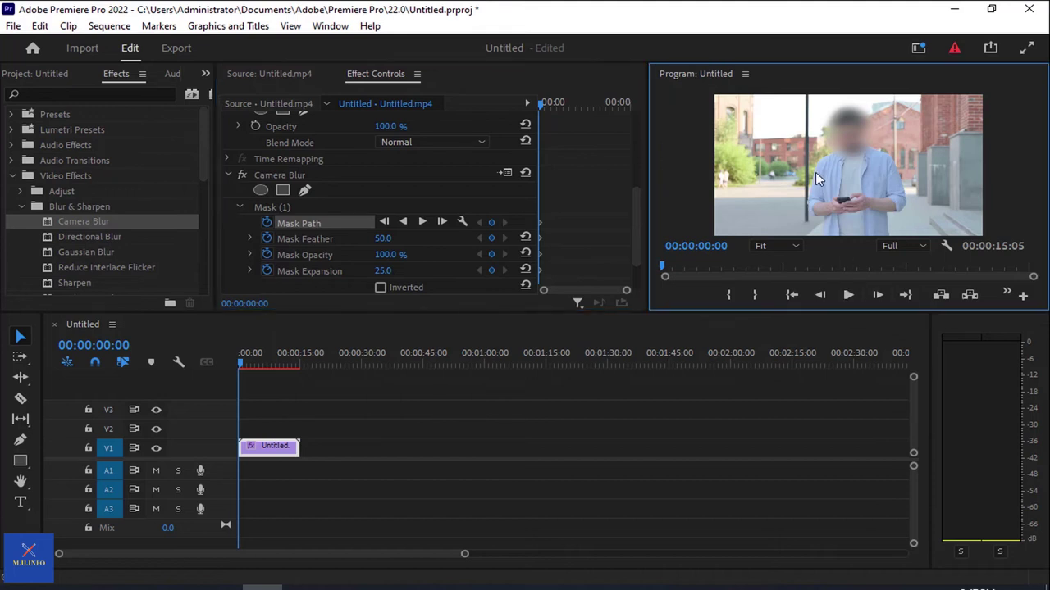
key("grave")
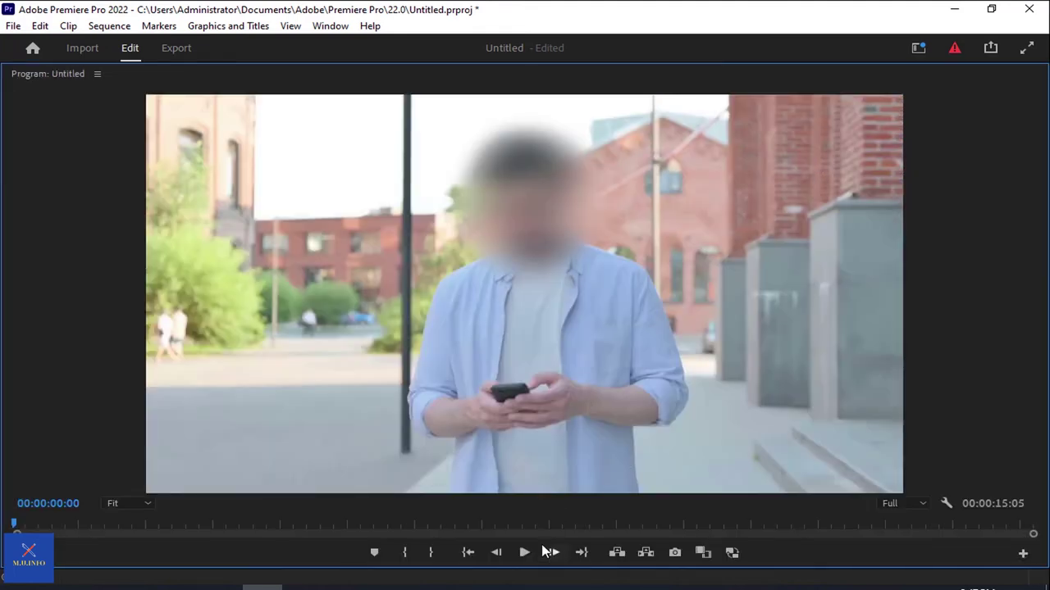
left_click(524, 552)
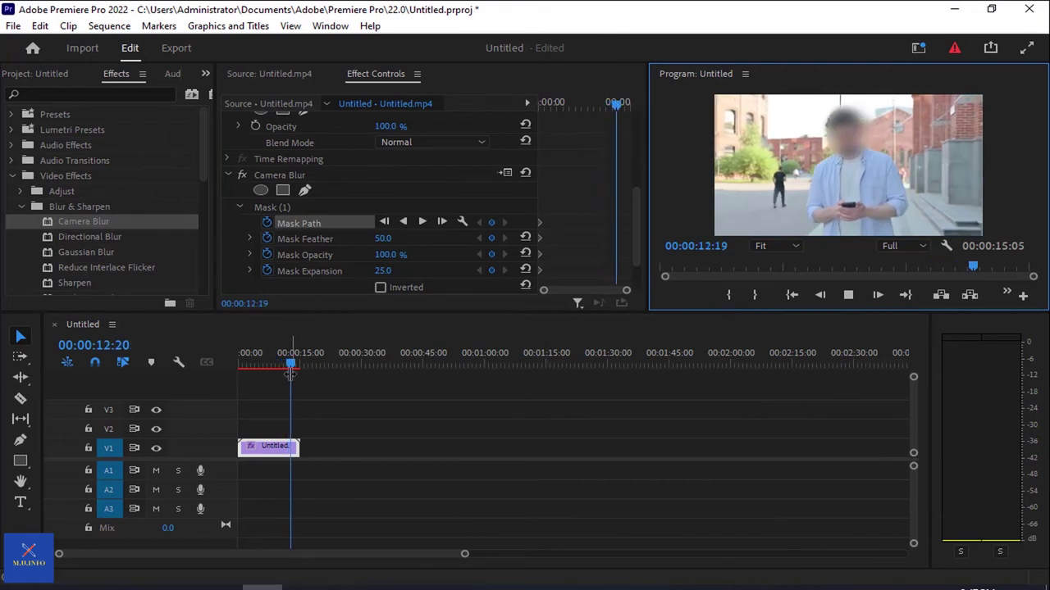
left_click_drag(253, 363, 222, 368)
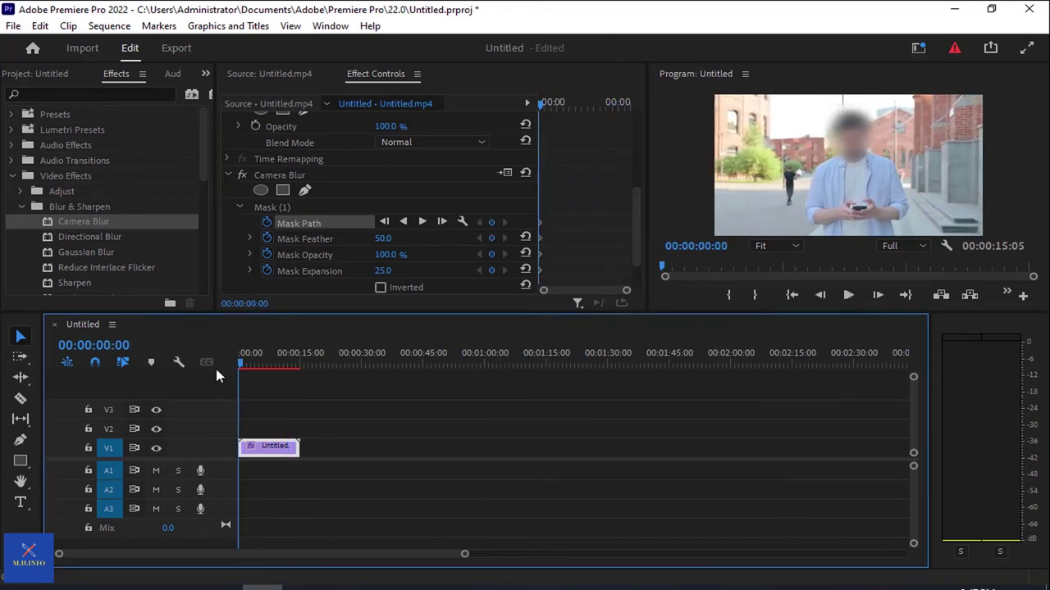
- Track the mask path forward to 00:00:15:04 so the blur follows the man's face
left_click(423, 223)
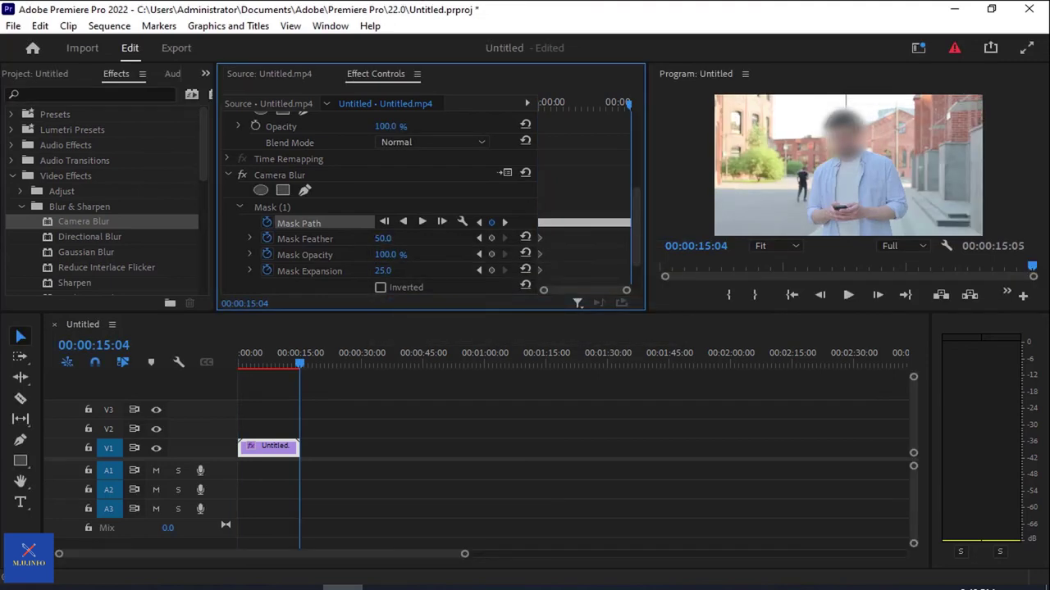
left_click(749, 140)
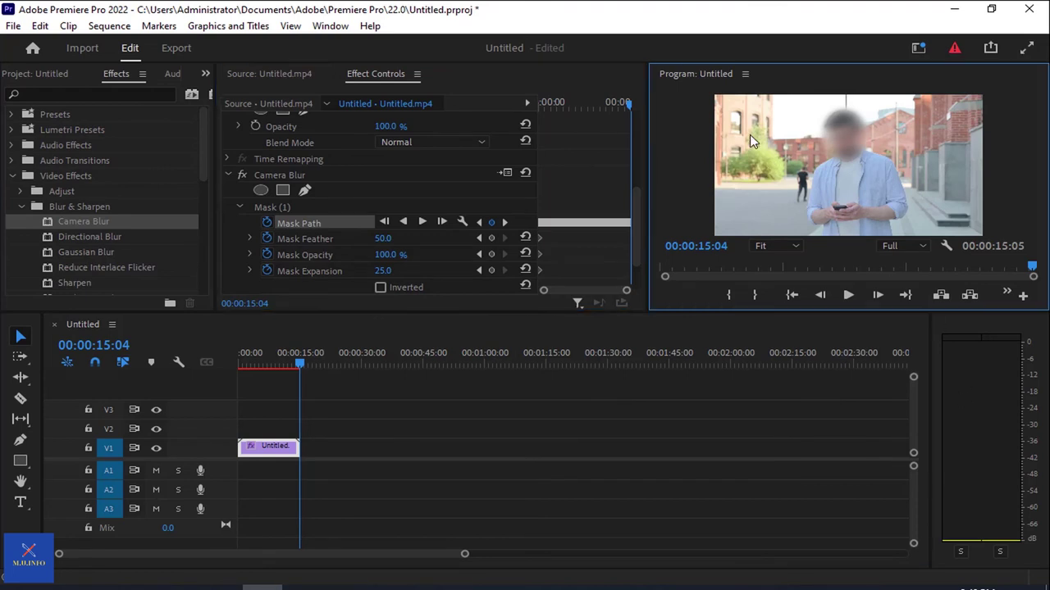
key("grave")
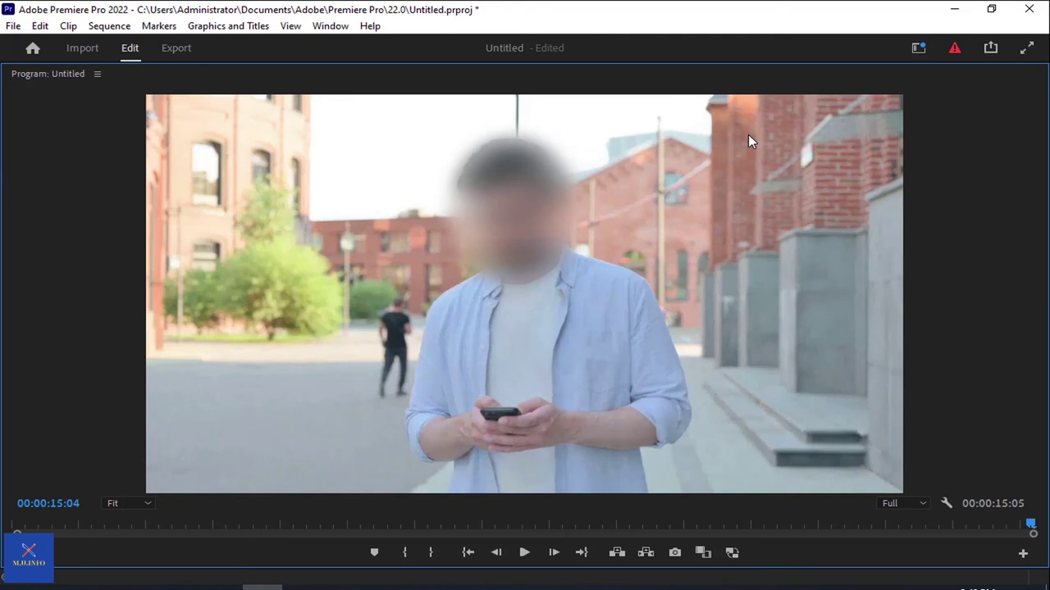
key("space")
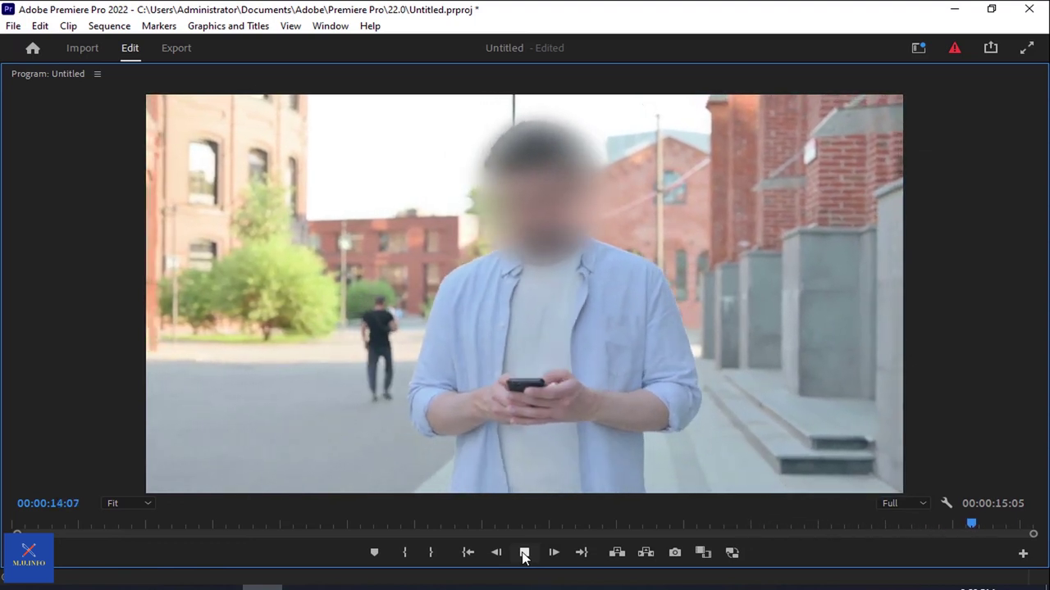
key("grave")
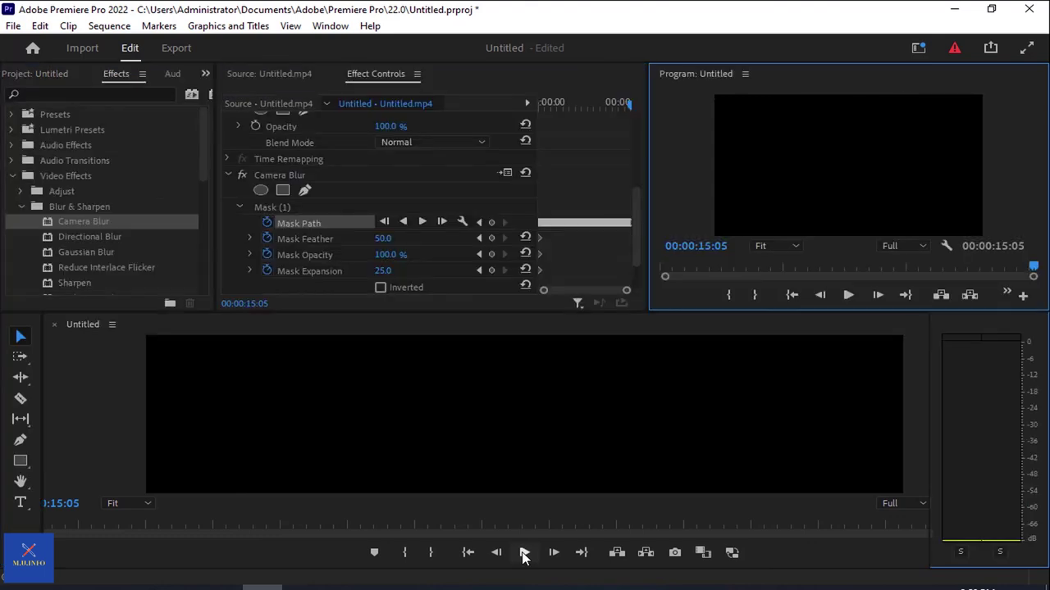